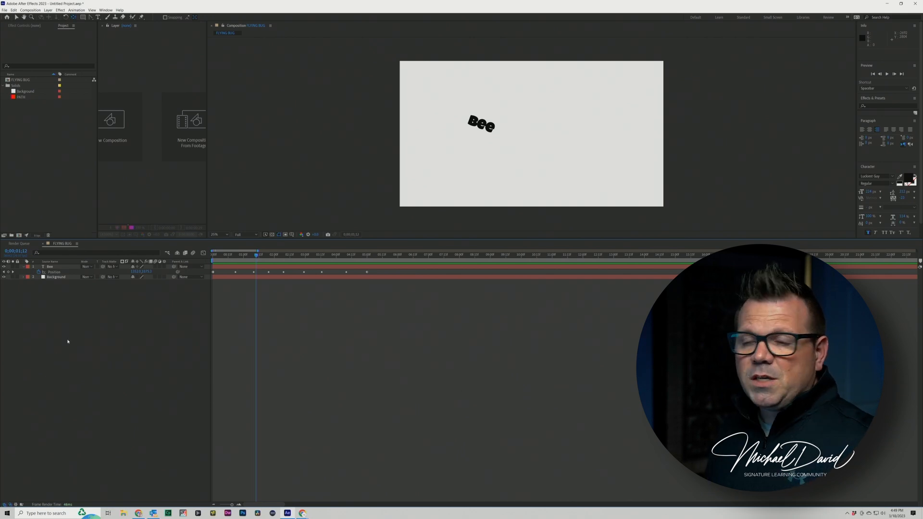
Create a new composition named Wing with a width and height of 1024 px.
right_click(57, 139)
key(Escape)
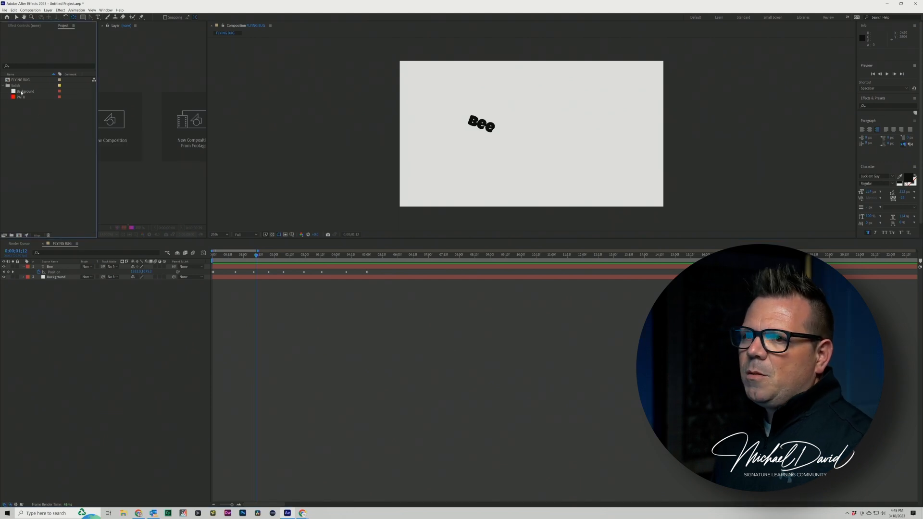
click(30, 10)
click(46, 16)
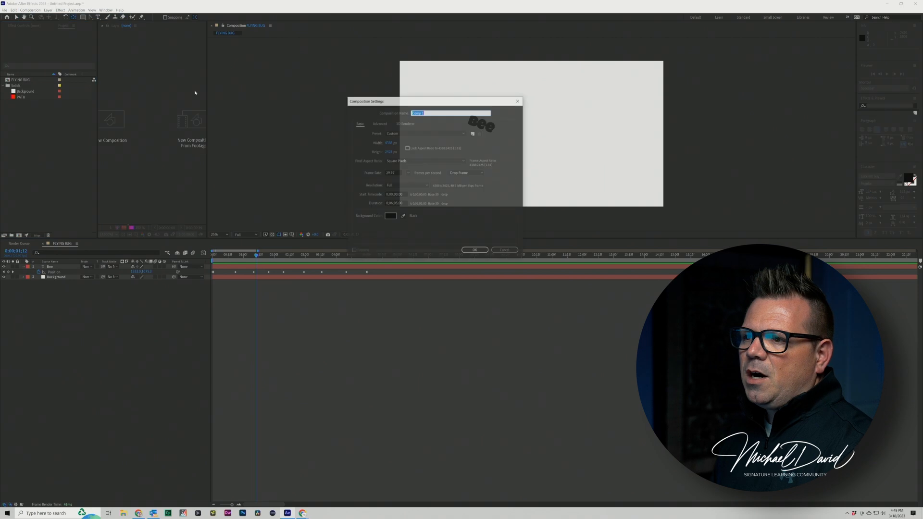
click(390, 144)
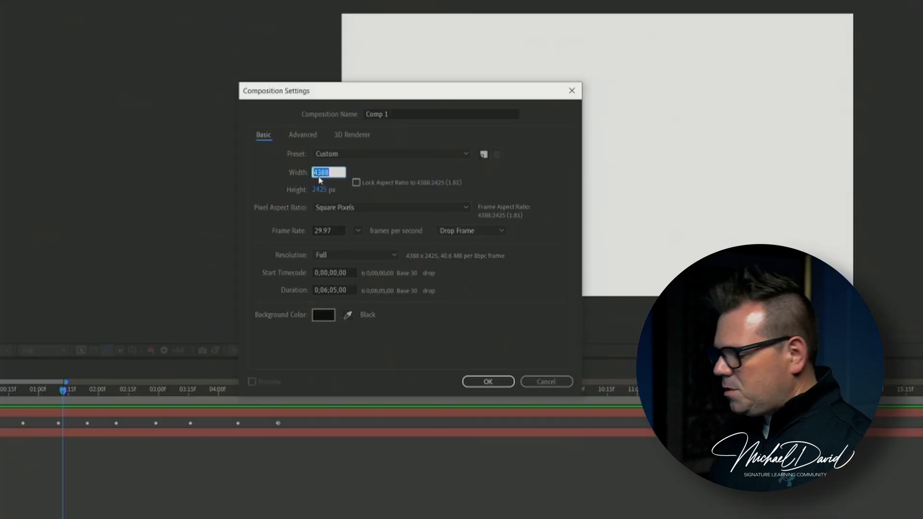
text(1024)
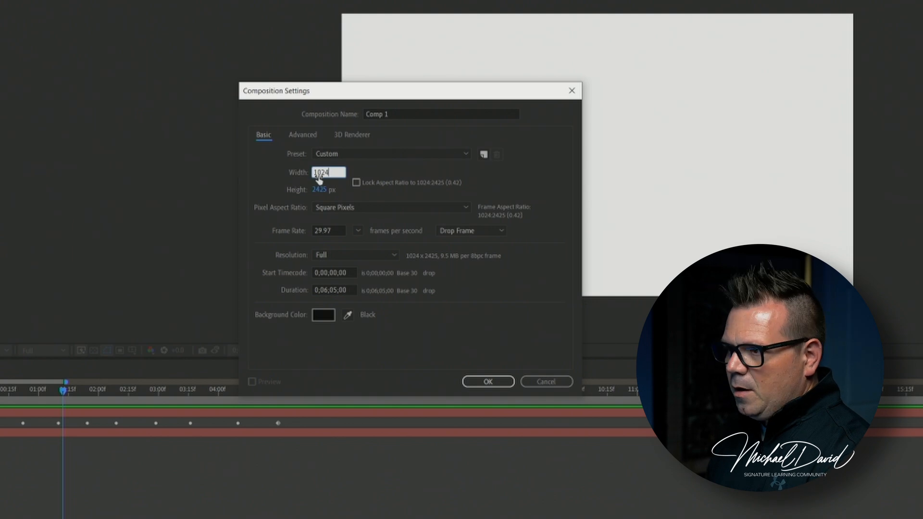
key(Tab)
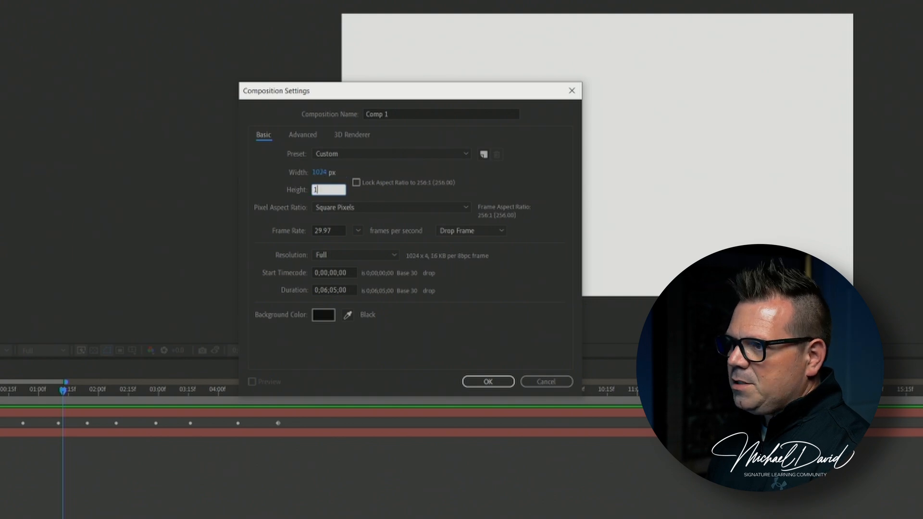
text(1024)
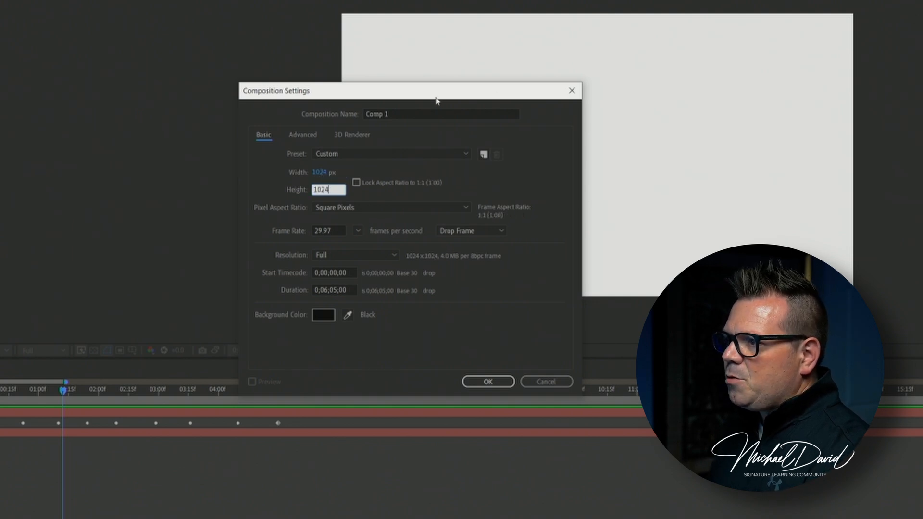
click(430, 115)
text(Wing)
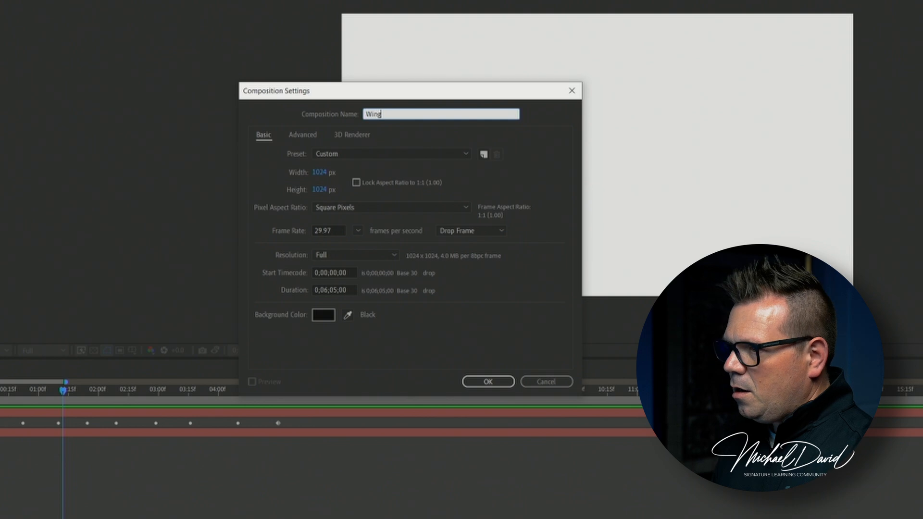
click(542, 185)
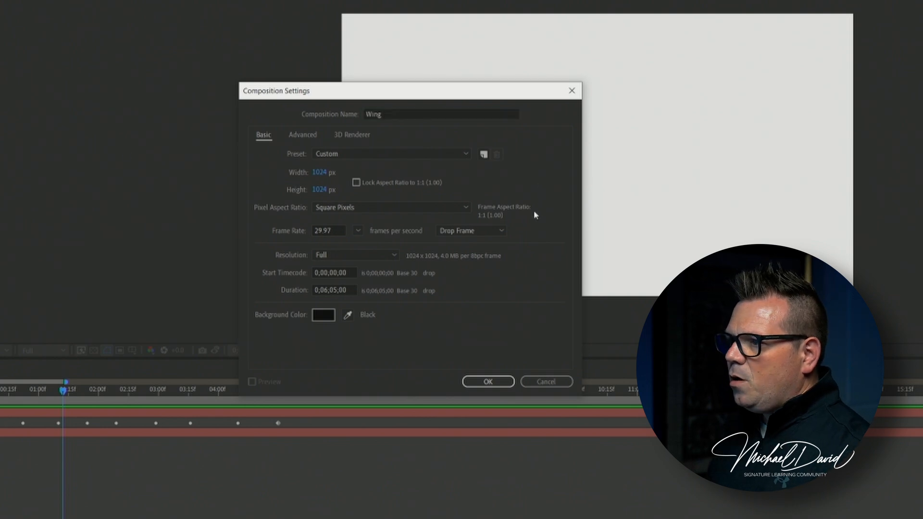
click(495, 379)
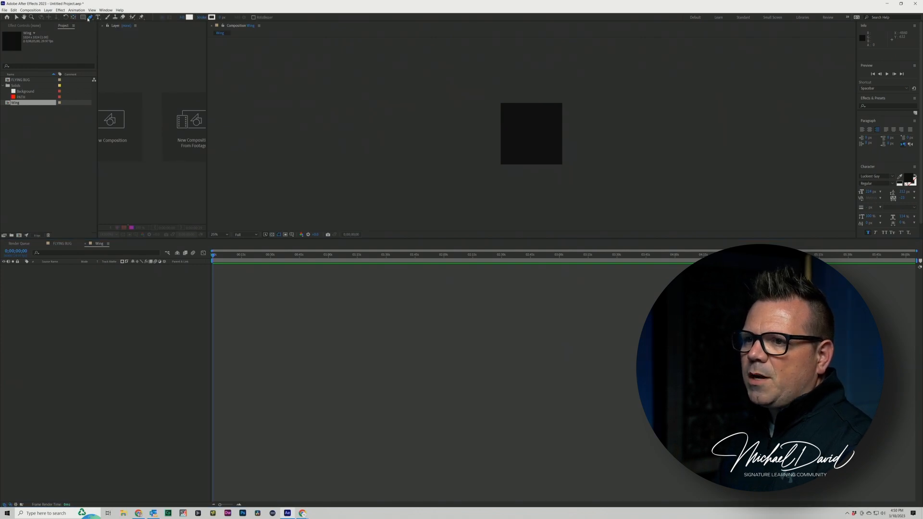
Draw a tall ellipse in the middle of the Wing composition and change its fill to golden yellow.
drag(85, 18, 95, 31)
drag(515, 114, 547, 161)
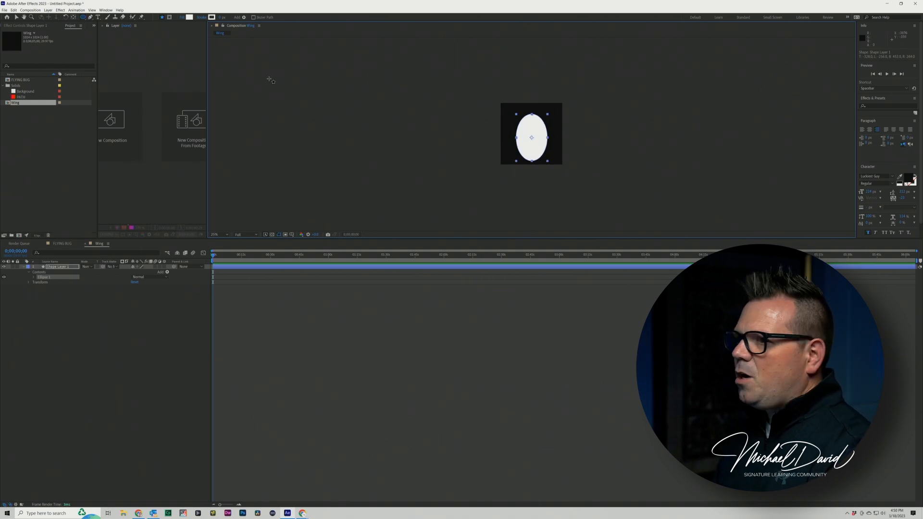
click(189, 17)
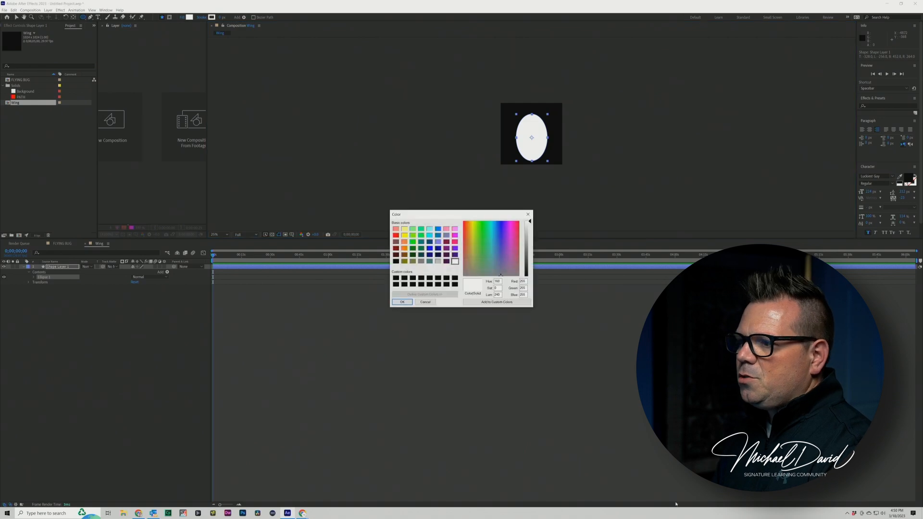
click(404, 235)
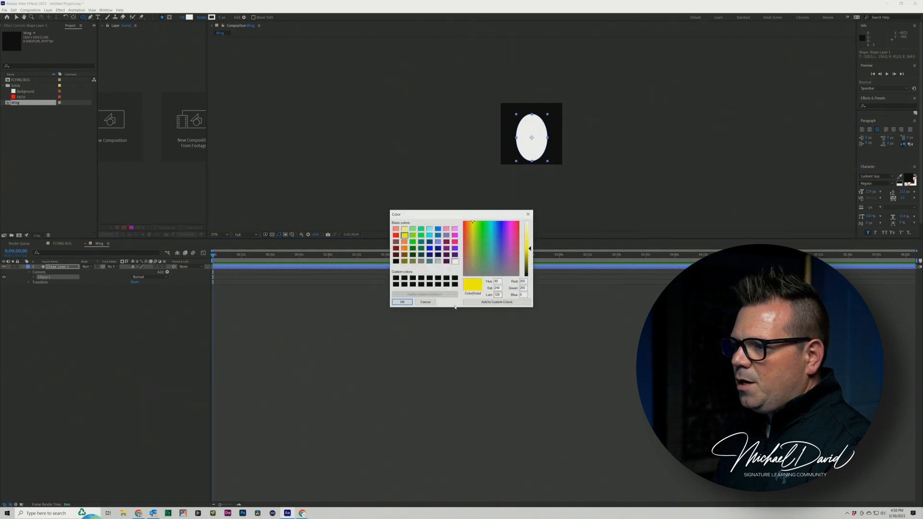
click(528, 251)
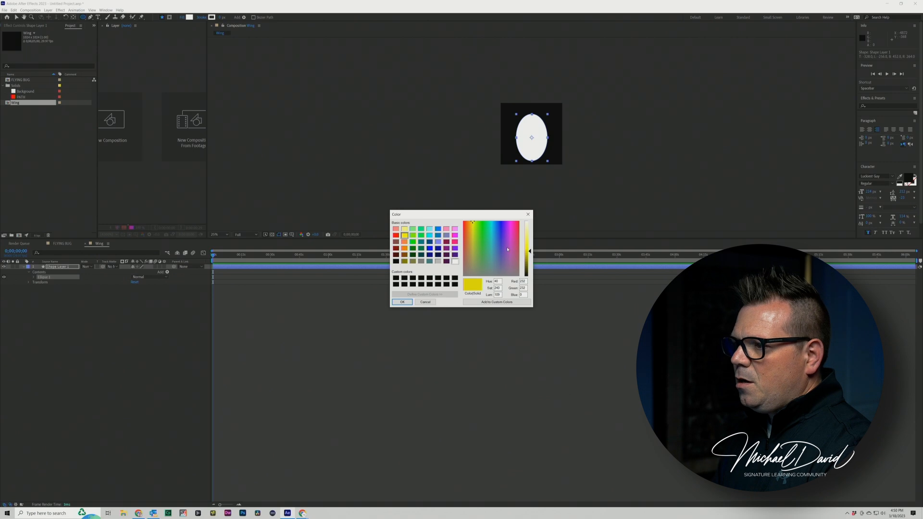
click(471, 225)
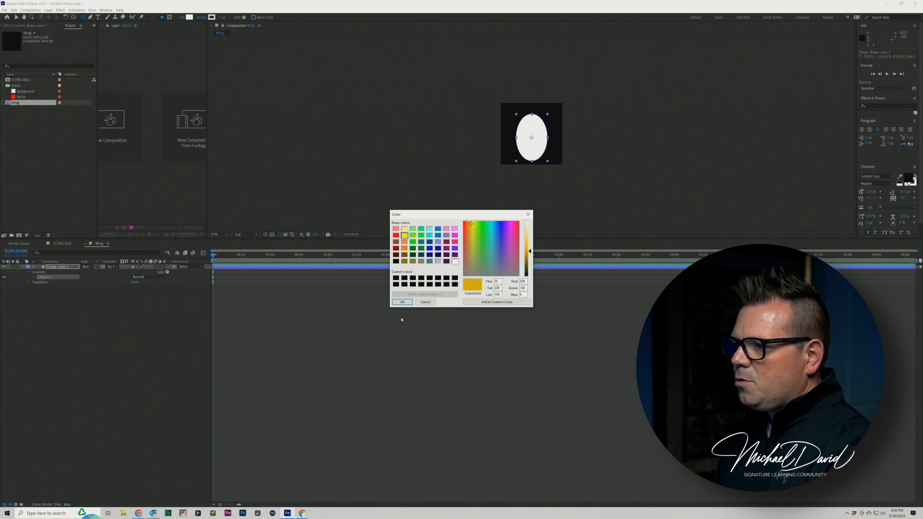
click(403, 303)
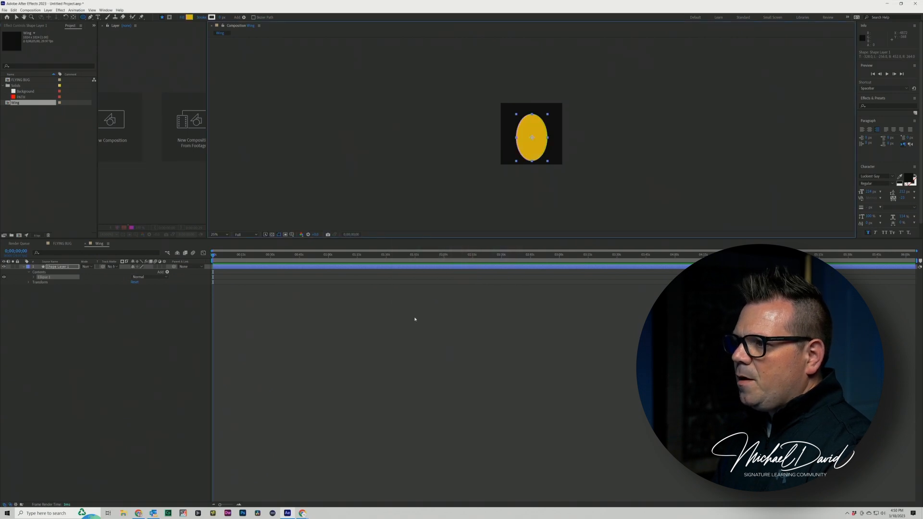
Add a narrower full-height ellipse centred inside the yellow one on the same shape layer and fill it black.
click(61, 268)
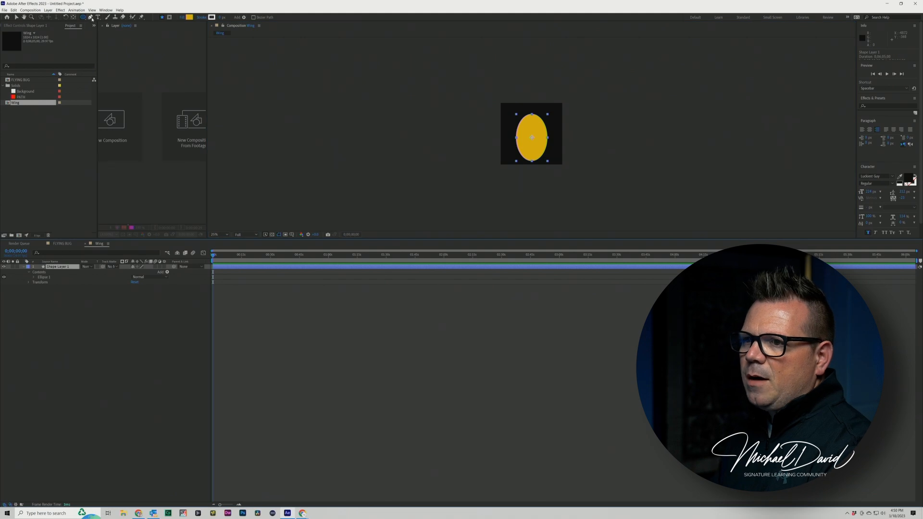
click(91, 17)
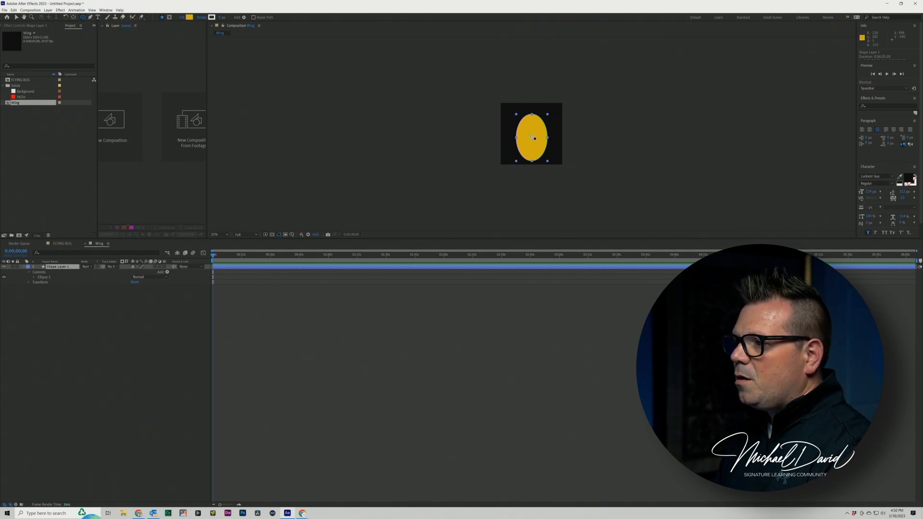
drag(532, 138, 531, 159)
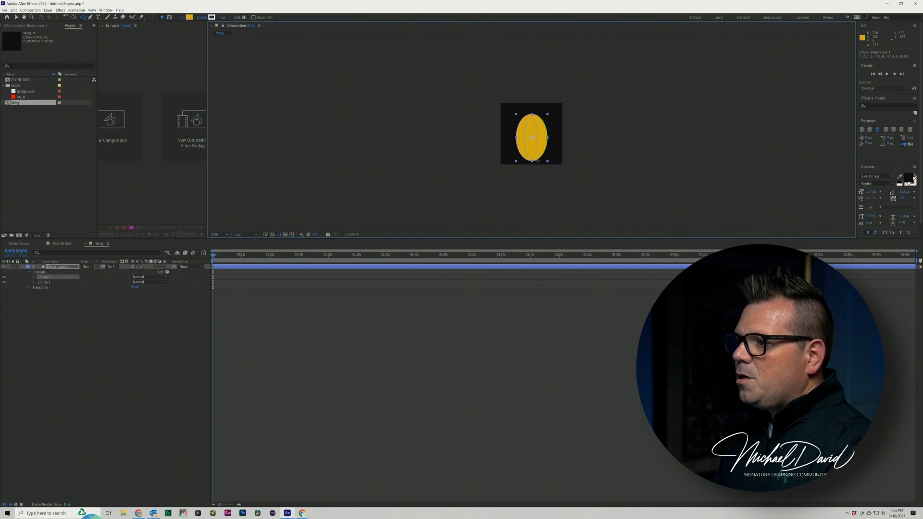
click(189, 17)
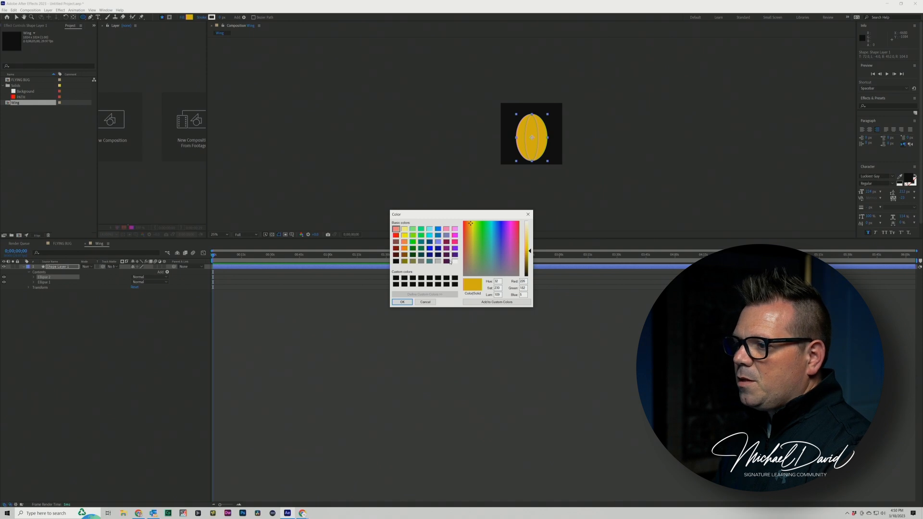
click(438, 261)
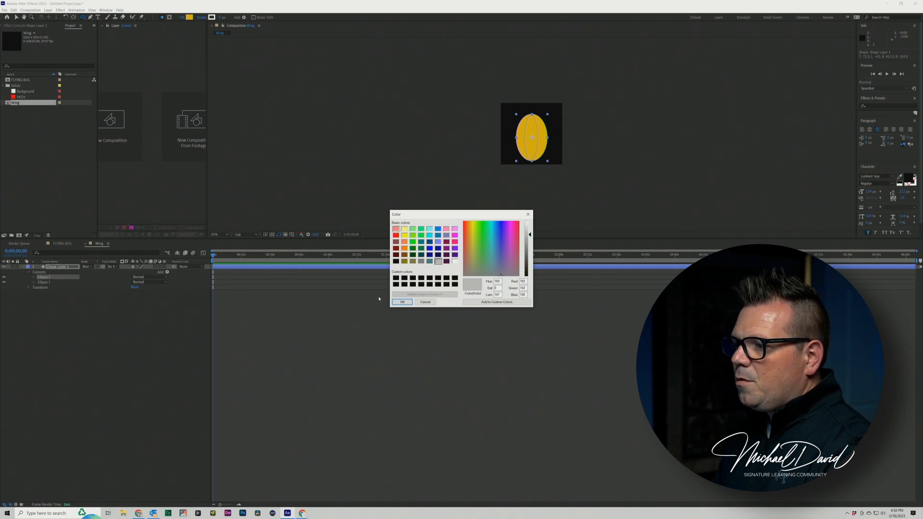
click(395, 261)
click(401, 302)
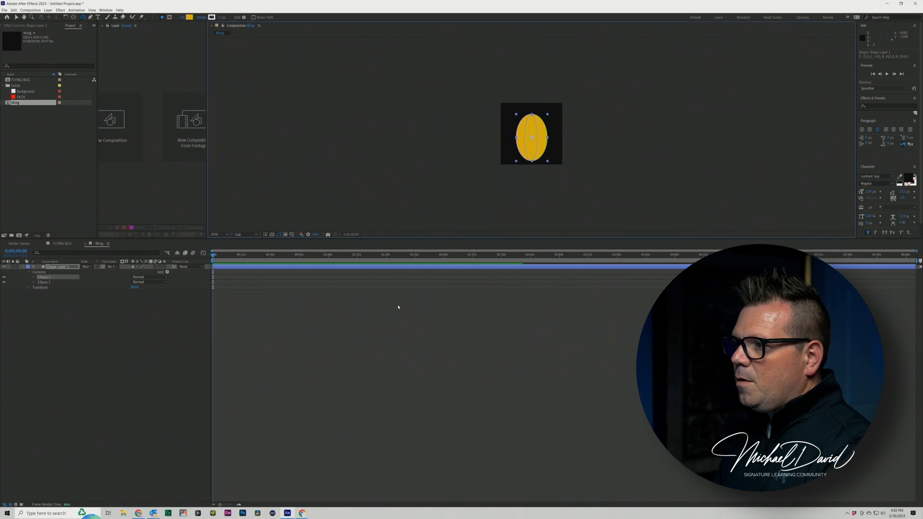
click(105, 334)
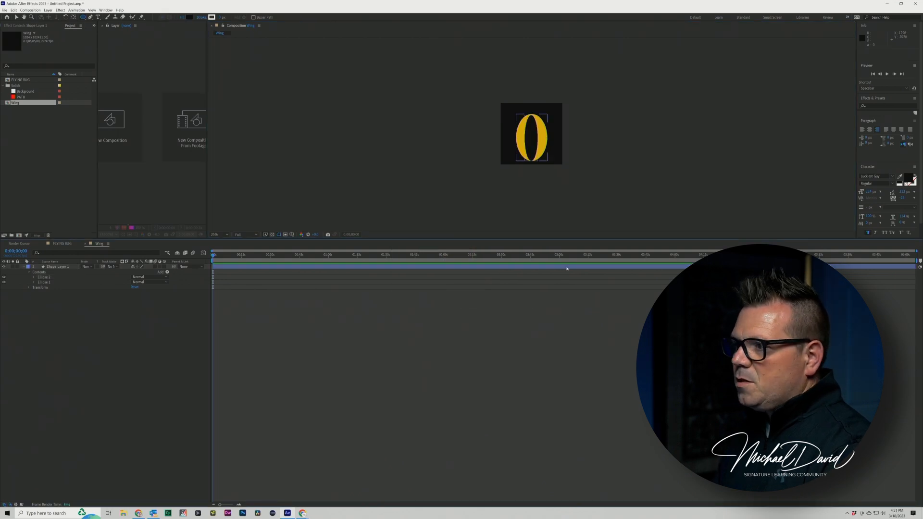
Enlarge the whole shape layer so both ellipses nearly fill the height of the Wing composition.
click(16, 18)
click(44, 277)
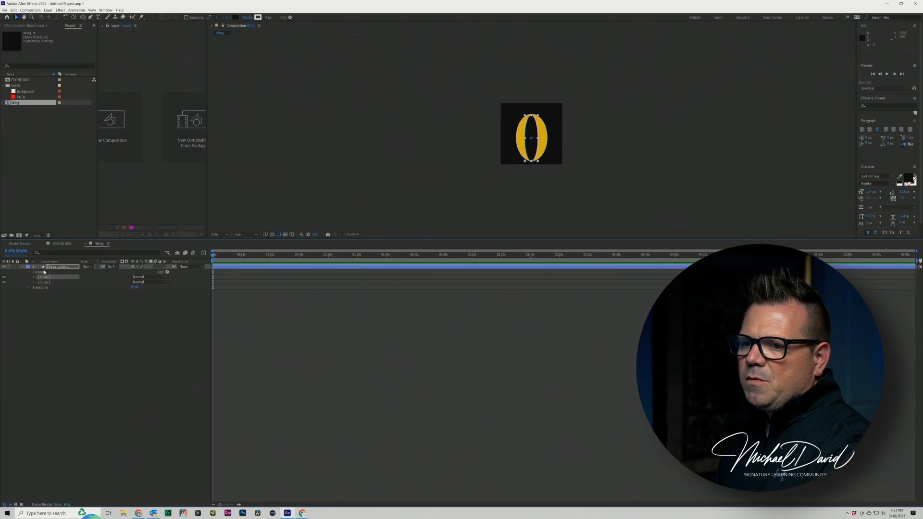
click(46, 272)
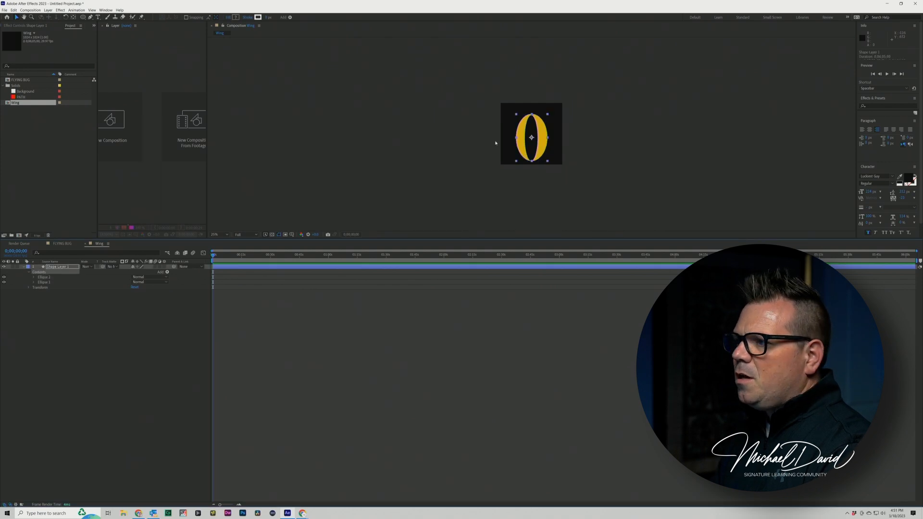
drag(540, 129, 547, 123)
click(549, 115)
click(542, 136)
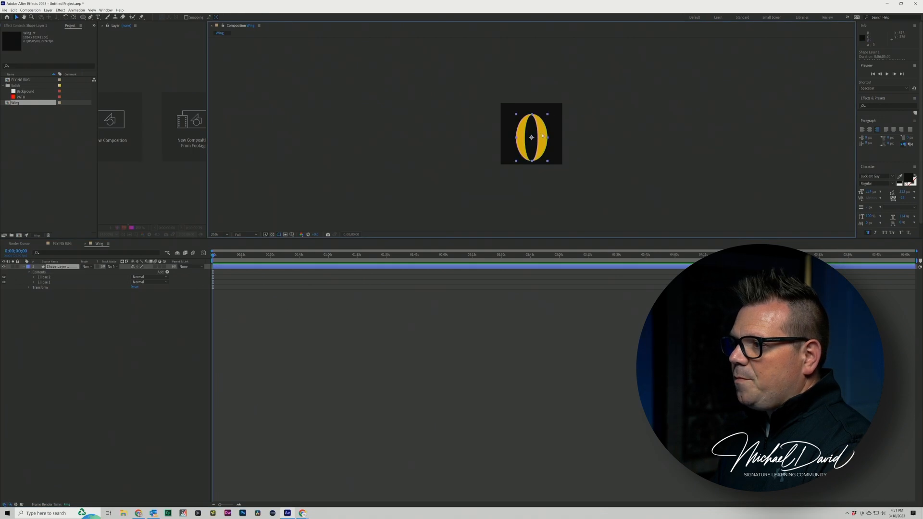
click(548, 115)
click(537, 132)
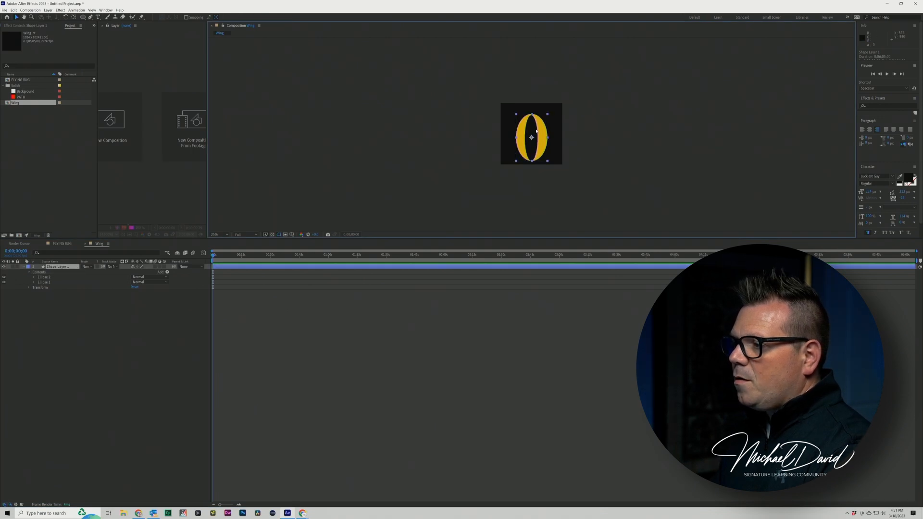
mouse_move(547, 140)
mouse_down()
mouse_move(531, 110)
mouse_move(543, 124)
mouse_up()
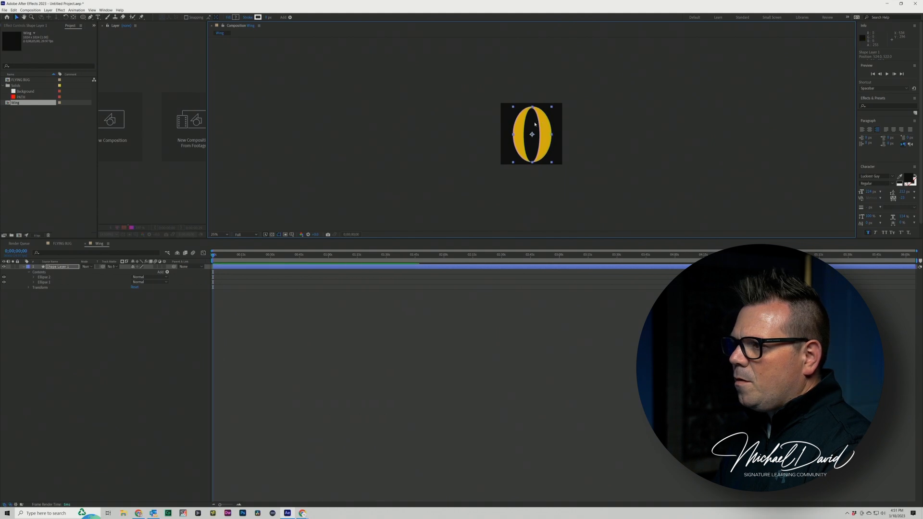
Reshape the black ellipse to be shorter and wider, sitting in the lower half of the yellow ellipse.
click(46, 277)
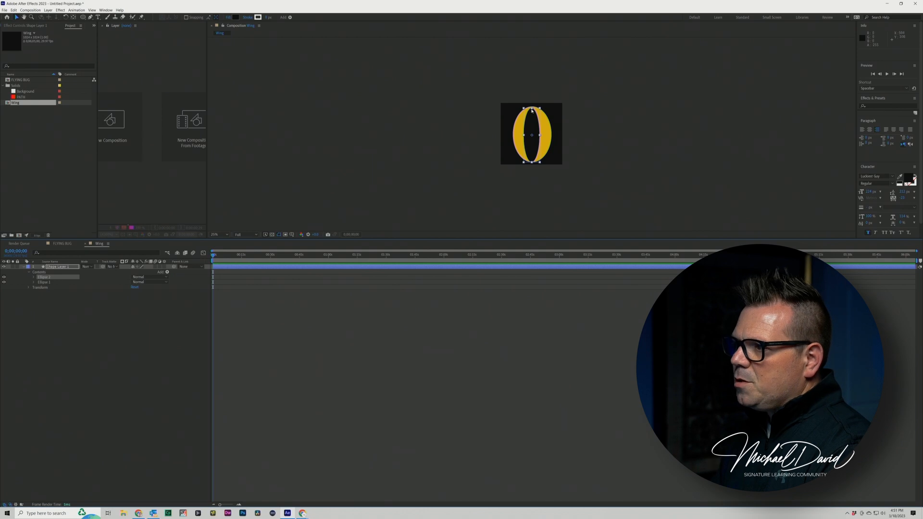
drag(531, 110, 543, 149)
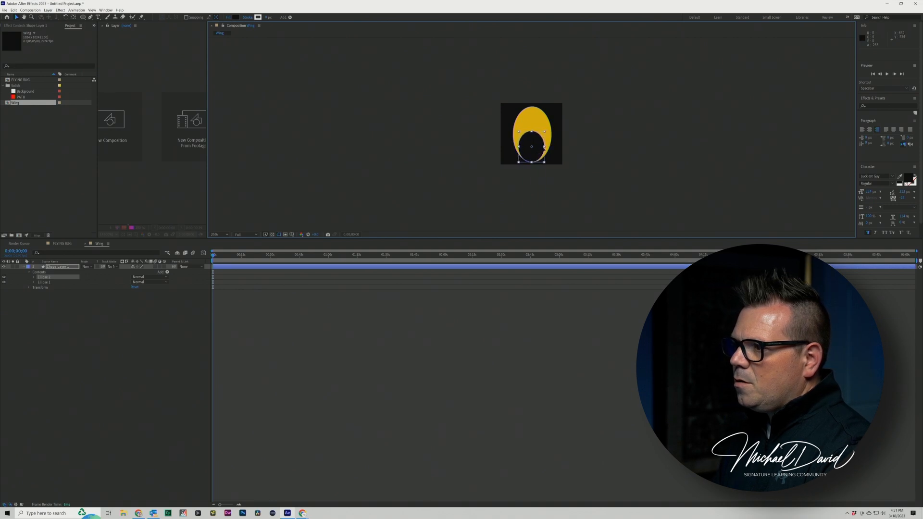
click(99, 391)
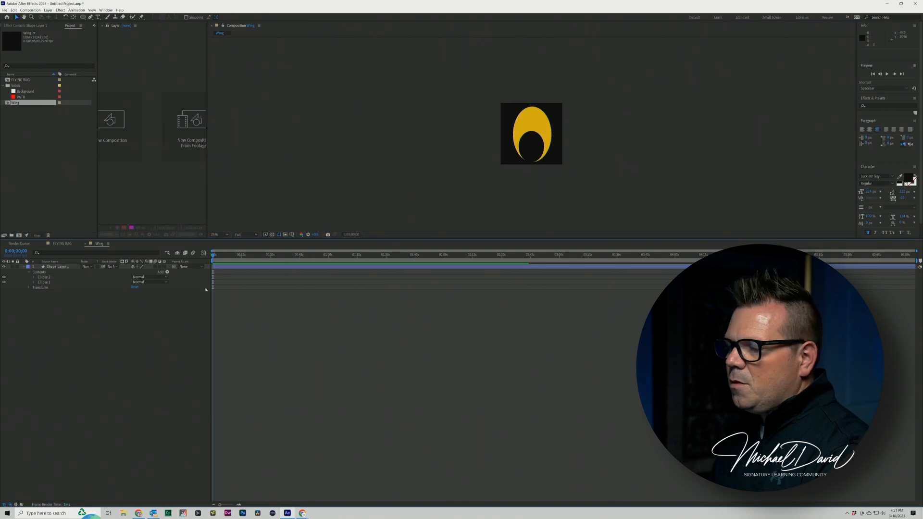
Check the wing artwork against the transparency grid, then return to the normal background.
click(272, 234)
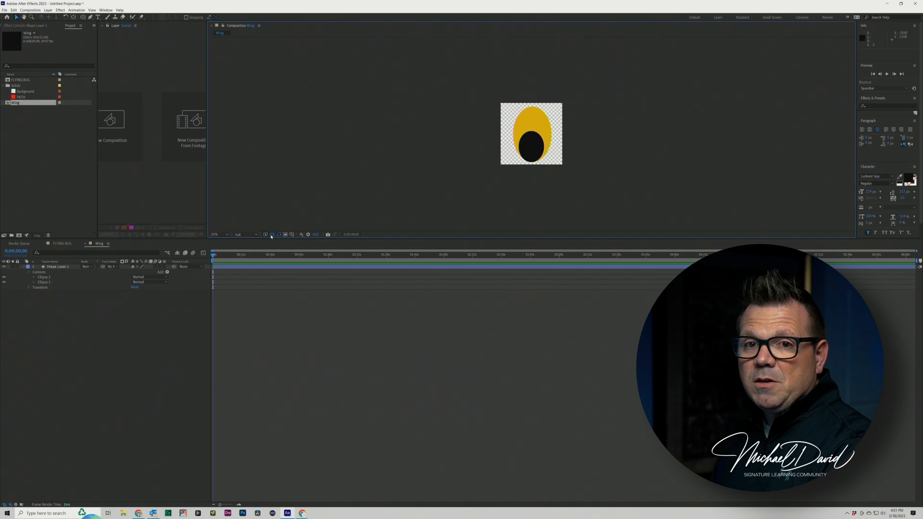
click(272, 235)
click(165, 311)
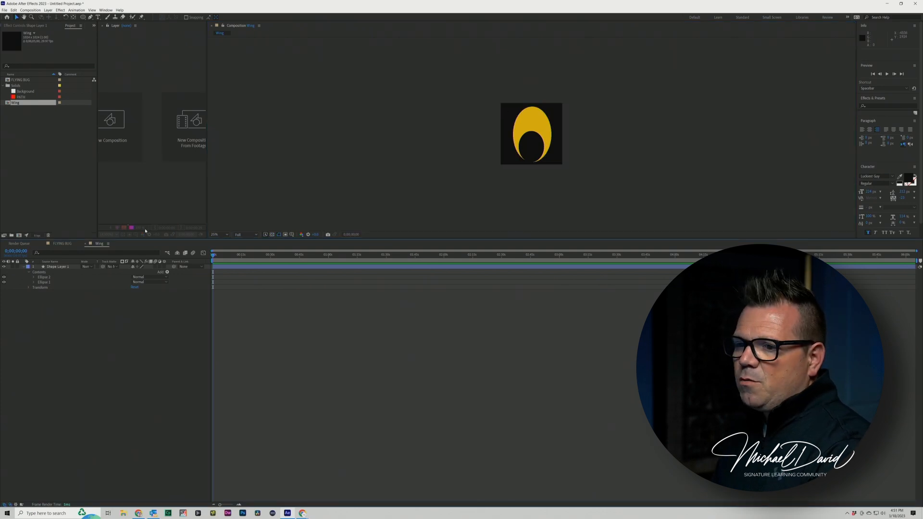
Add the Wing composition to the FLYING BUG timeline above the Bee text layer and reveal its Scale property.
click(62, 243)
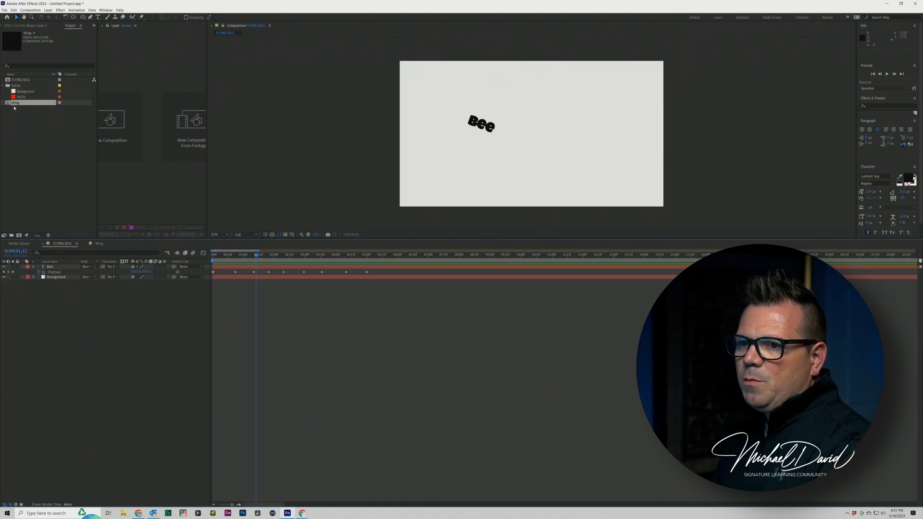
drag(13, 105, 49, 264)
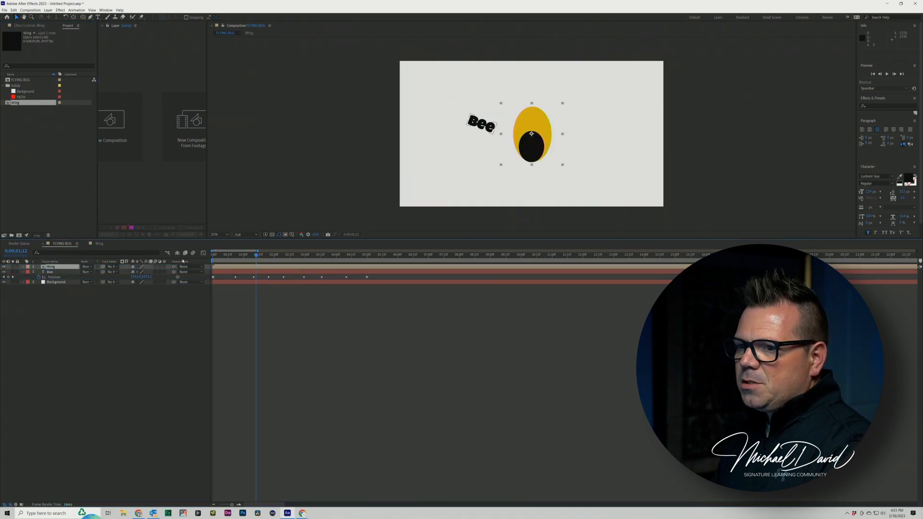
key(s)
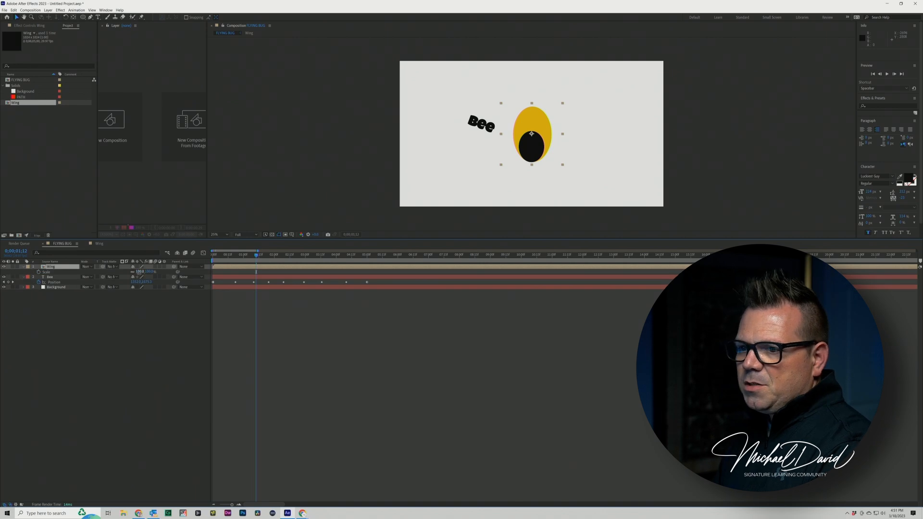
Scale the Wing layer down to 45% and move its anchor point to the base of the wing.
drag(140, 272, 117, 271)
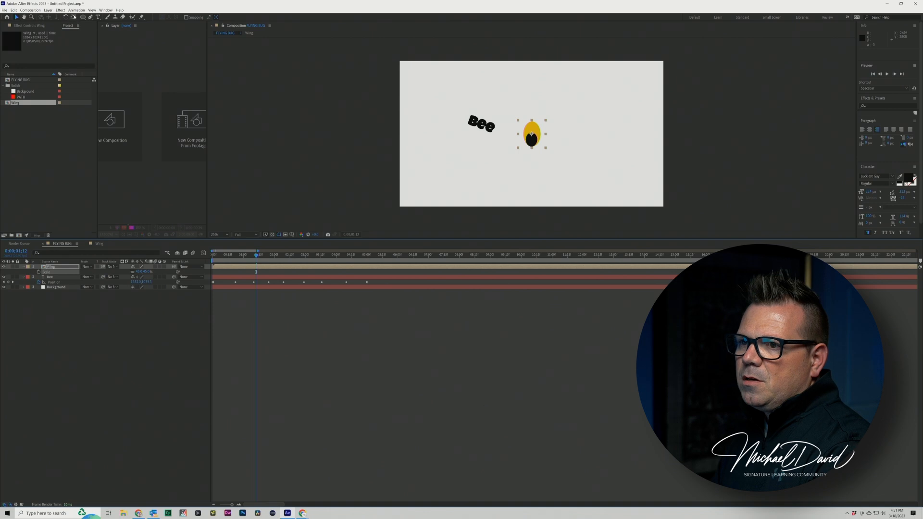
click(73, 17)
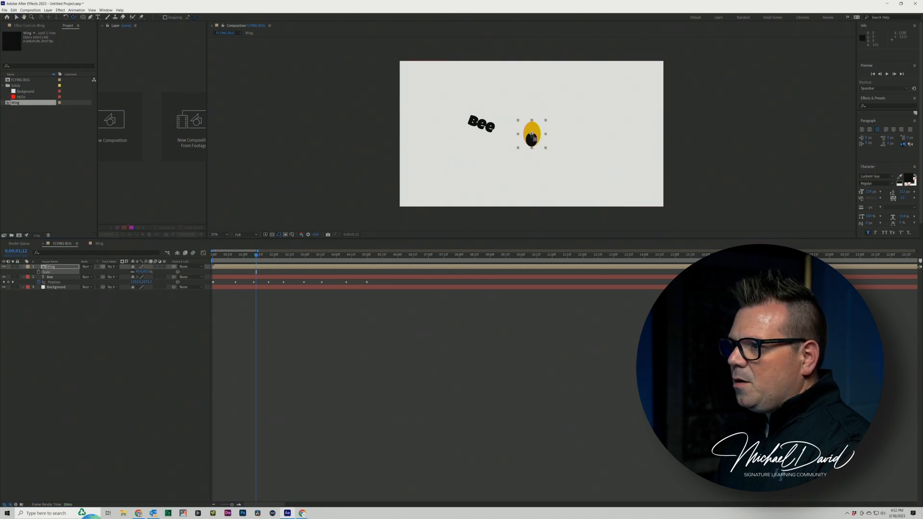
drag(532, 135, 531, 146)
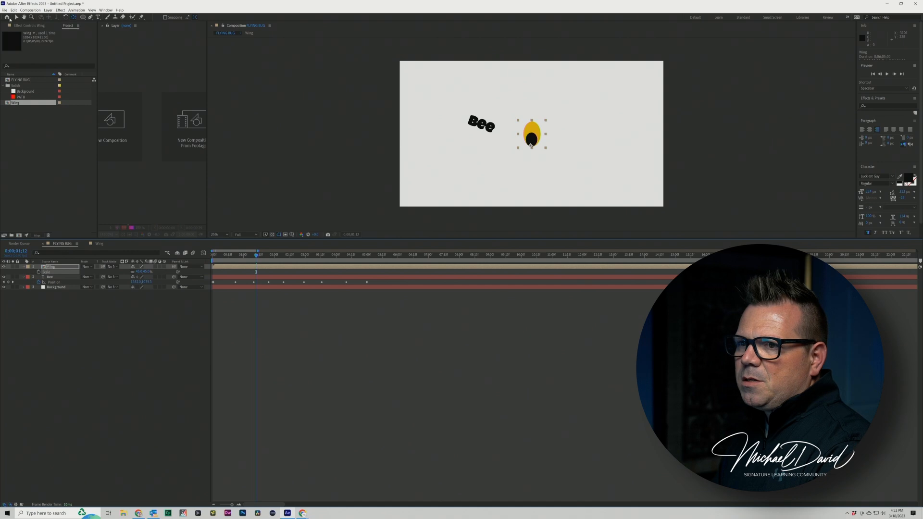
Move the wing onto the Bee text so its base sits on the letters.
key(v)
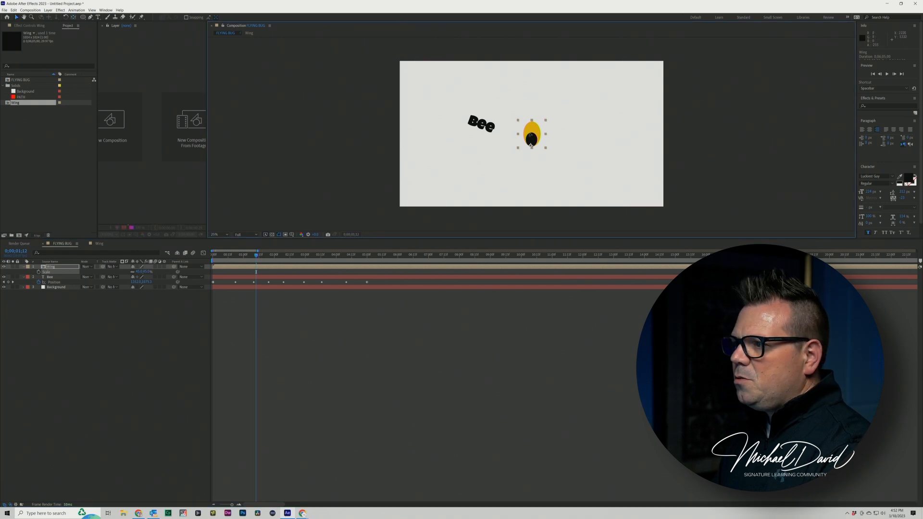
drag(527, 134, 477, 116)
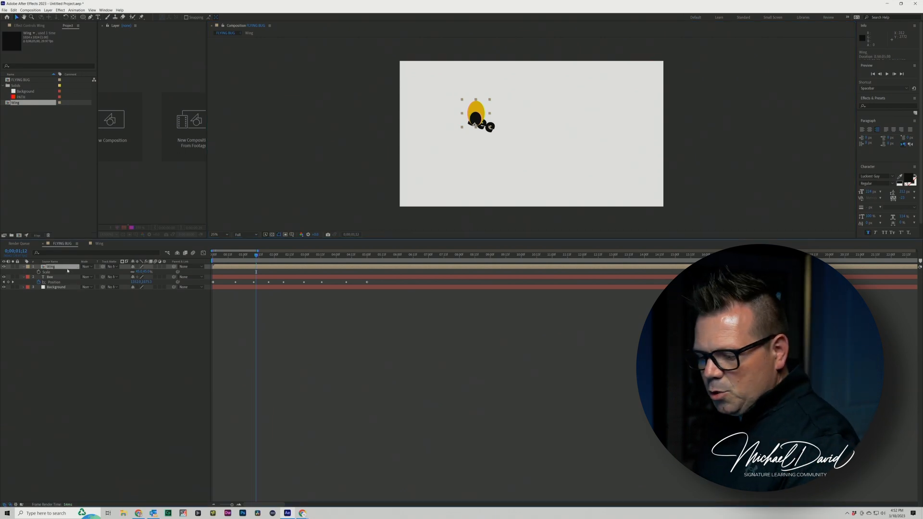
Duplicate the Wing layer, placing the copy beneath the Bee layer and offsetting it slightly down and to the right of the original wing.
key(ctrl+d)
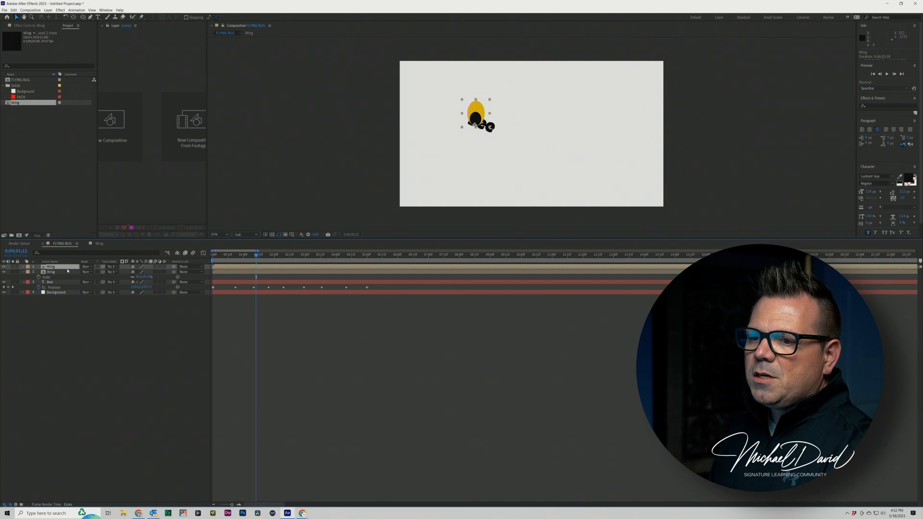
drag(66, 269, 66, 287)
click(63, 277)
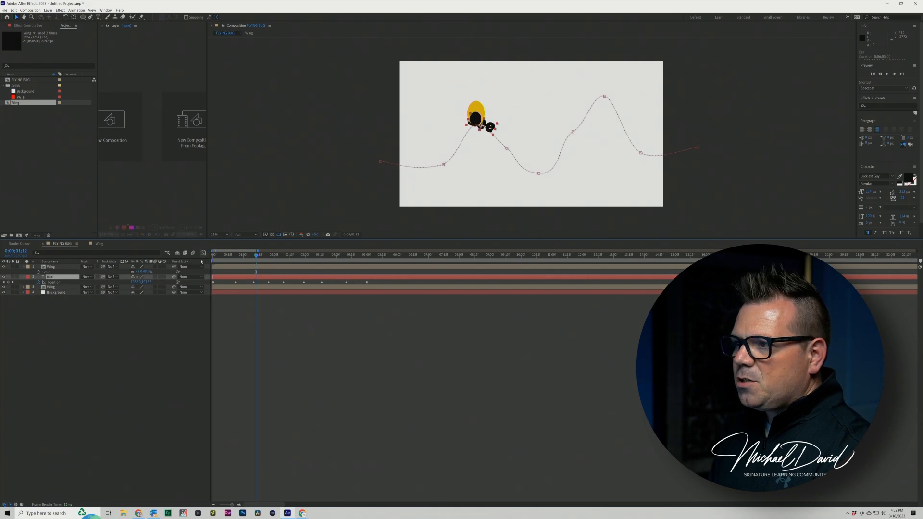
click(63, 288)
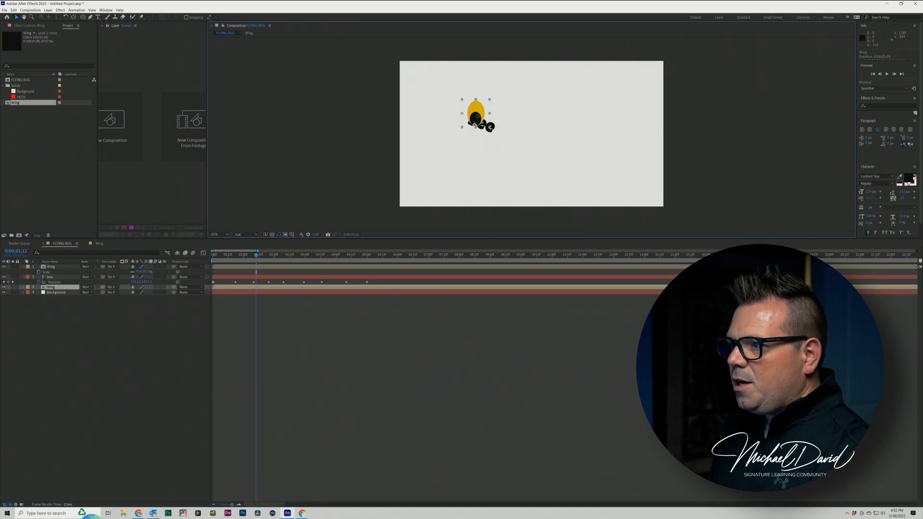
drag(478, 118, 481, 121)
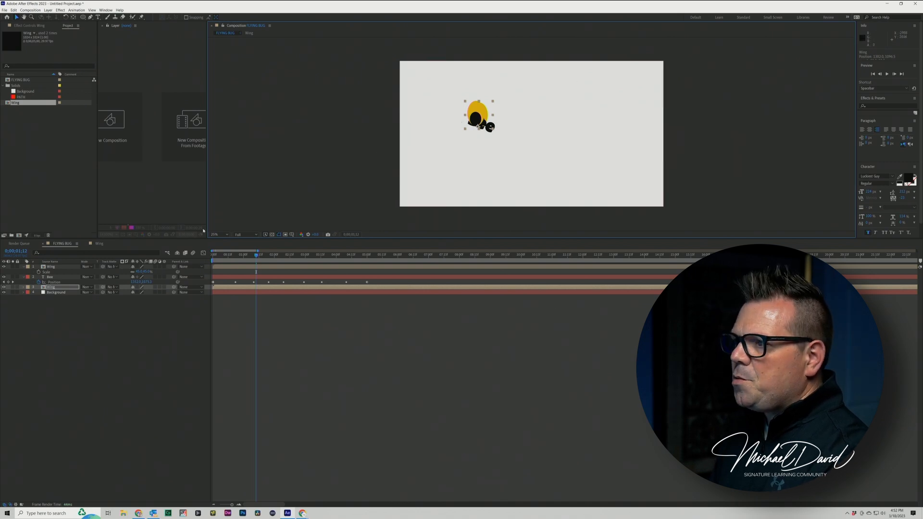
Reveal the rear wing's Anchor Point property and make both Wing layers 3D.
key(a)
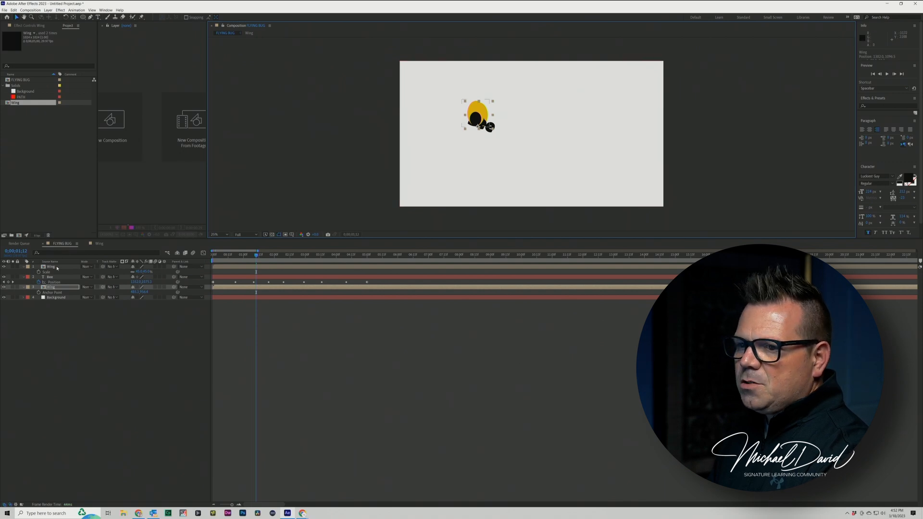
click(56, 268)
click(58, 292)
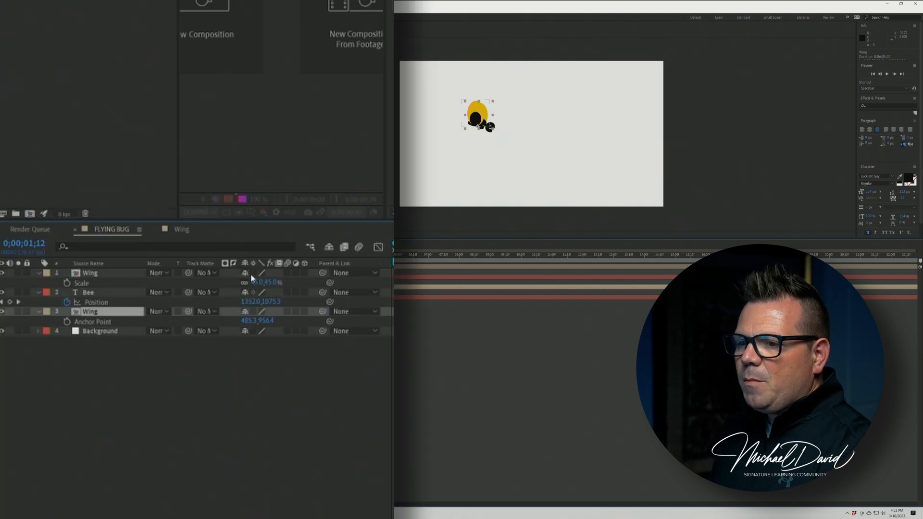
click(305, 272)
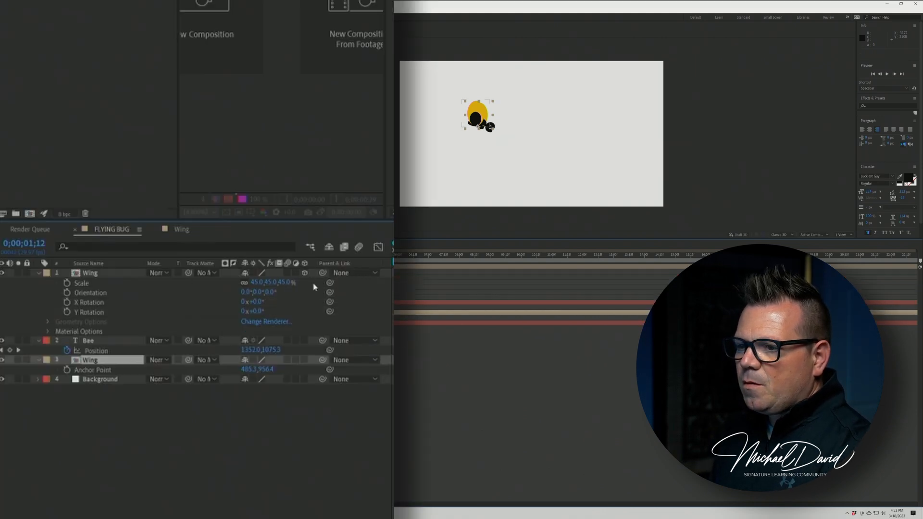
click(304, 360)
click(358, 454)
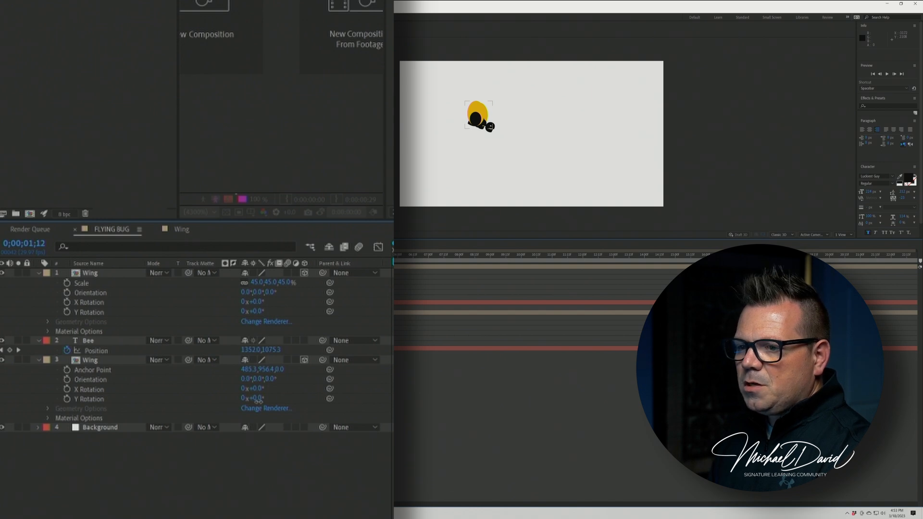
Set the rear wing's Y Rotation to 1° and try a Y Orientation of 16°, undoing the Orientation change.
drag(257, 402, 262, 380)
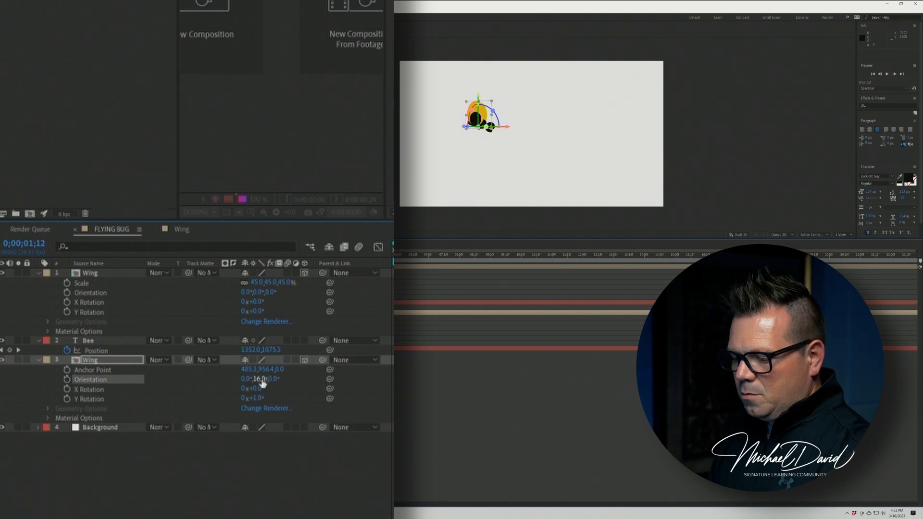
key(ctrl+z)
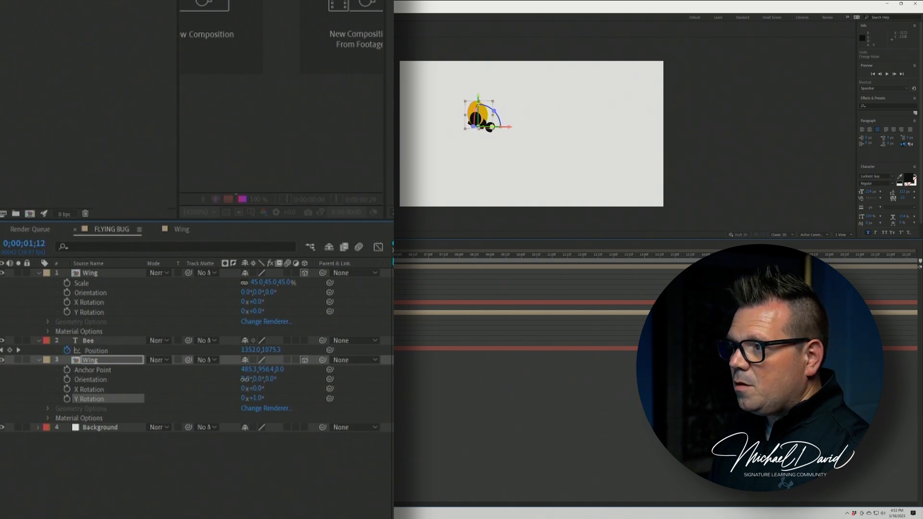
Try offsetting the rear wing's anchor point in depth to about -512, and undo the change.
click(245, 379)
click(277, 370)
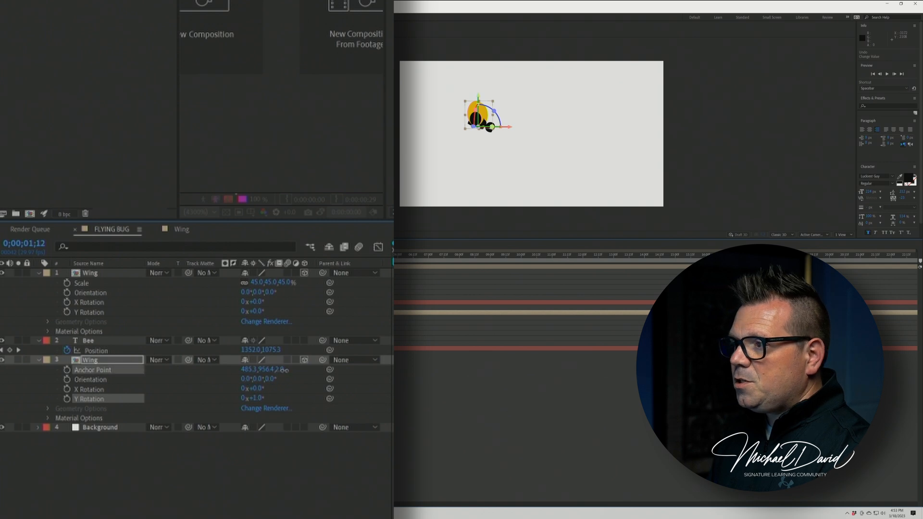
drag(294, 370, 36, 377)
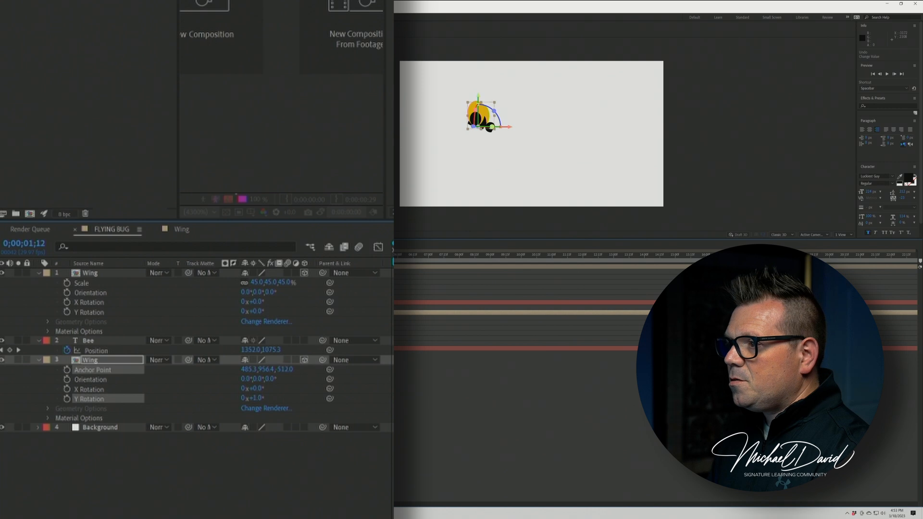
drag(149, 369, 387, 369)
key(ctrl+z)
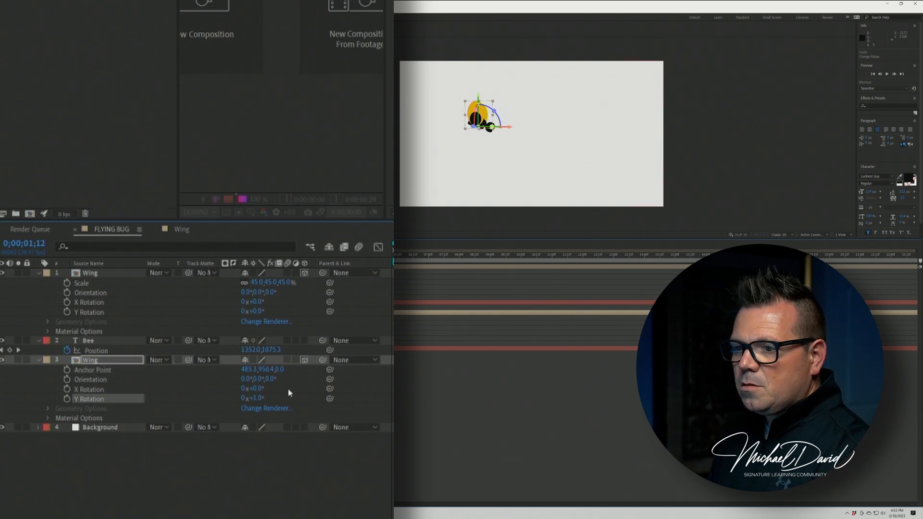
Set the Z Orientation of the wing behind the Bee text to 19° and of the front wing to 359°.
click(104, 369)
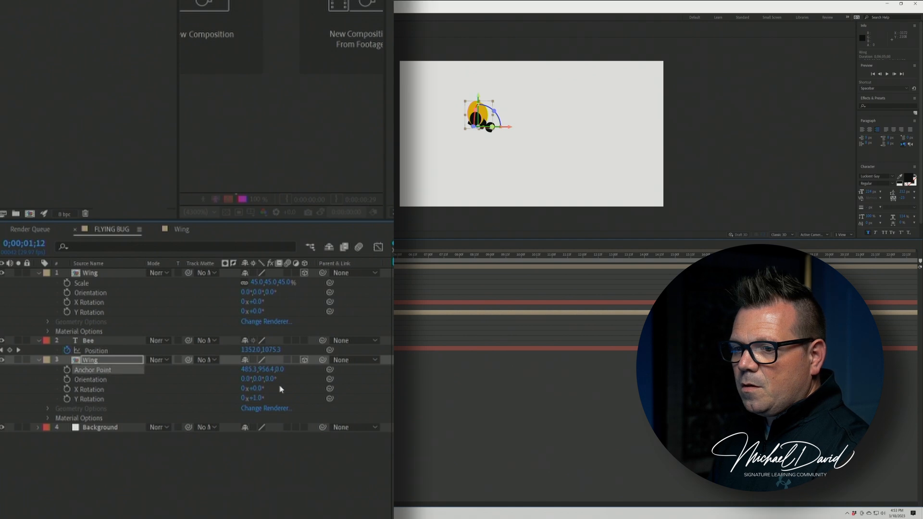
drag(268, 380, 296, 395)
click(90, 274)
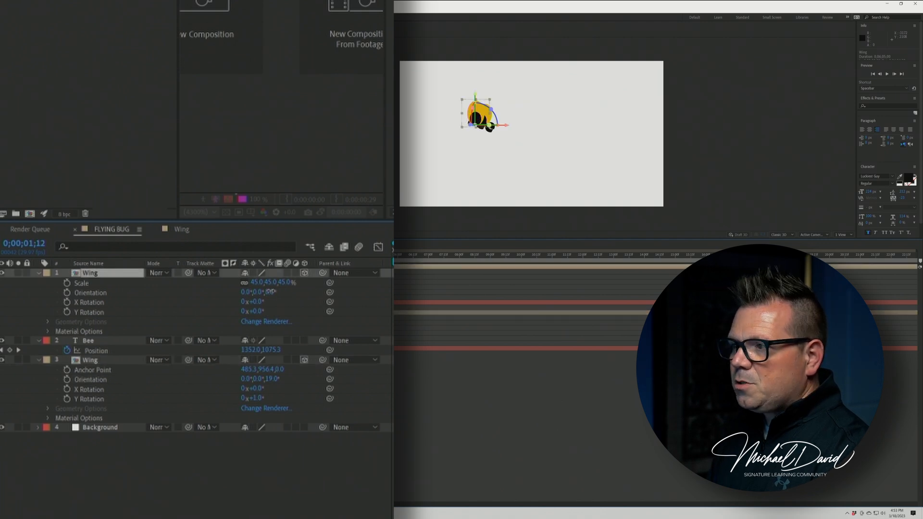
mouse_move(270, 292)
mouse_down()
mouse_move(286, 290)
mouse_move(260, 282)
mouse_up()
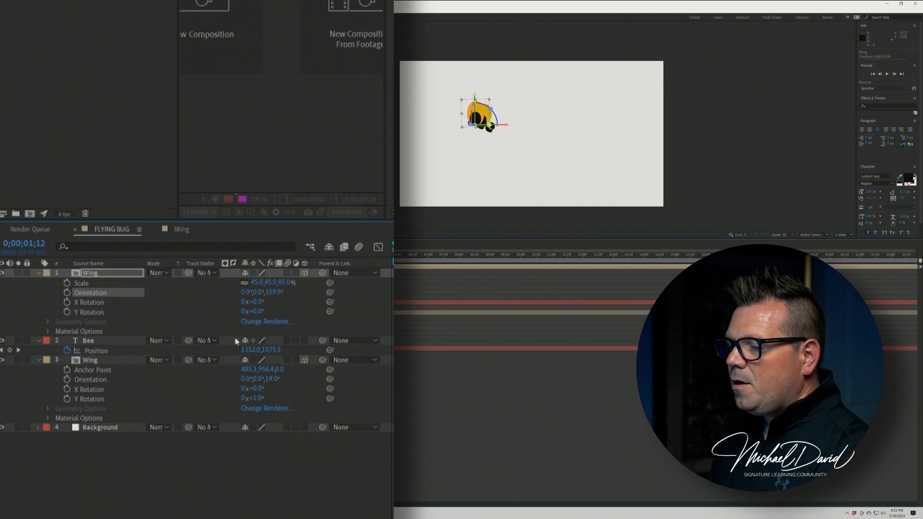
click(161, 505)
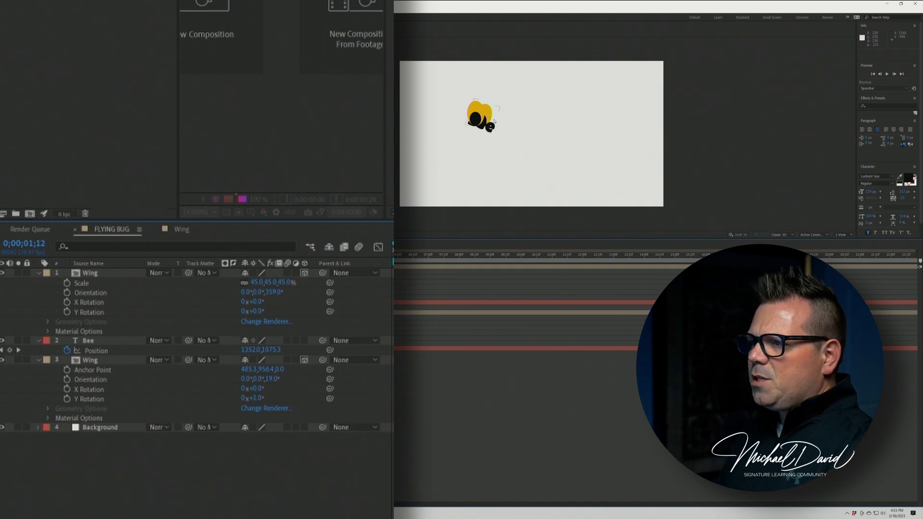
Parent both Wing layers to the Bee layer and scrub the animation to check that they follow the text.
click(106, 364)
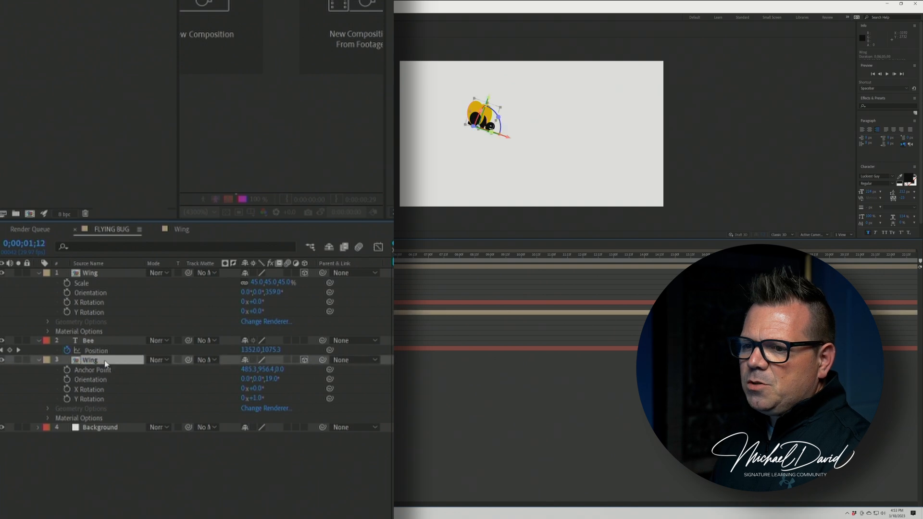
ctrl+click(114, 278)
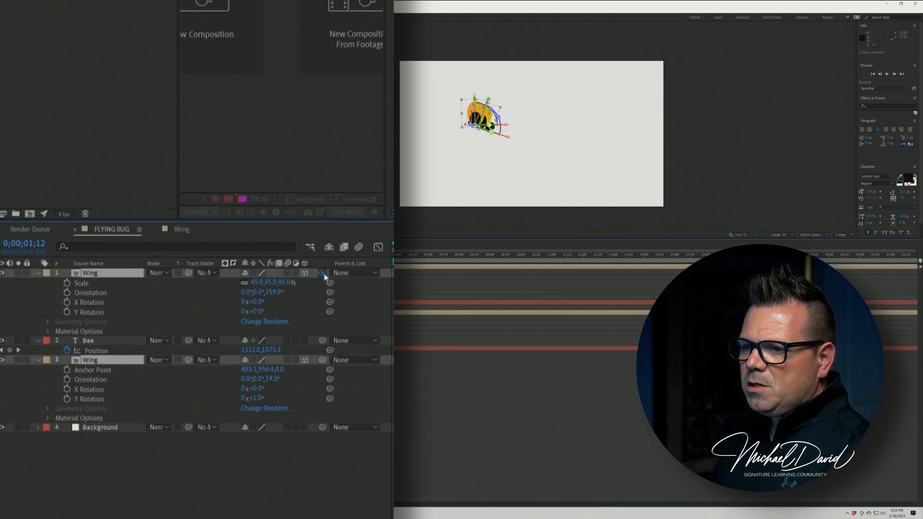
drag(322, 273, 89, 346)
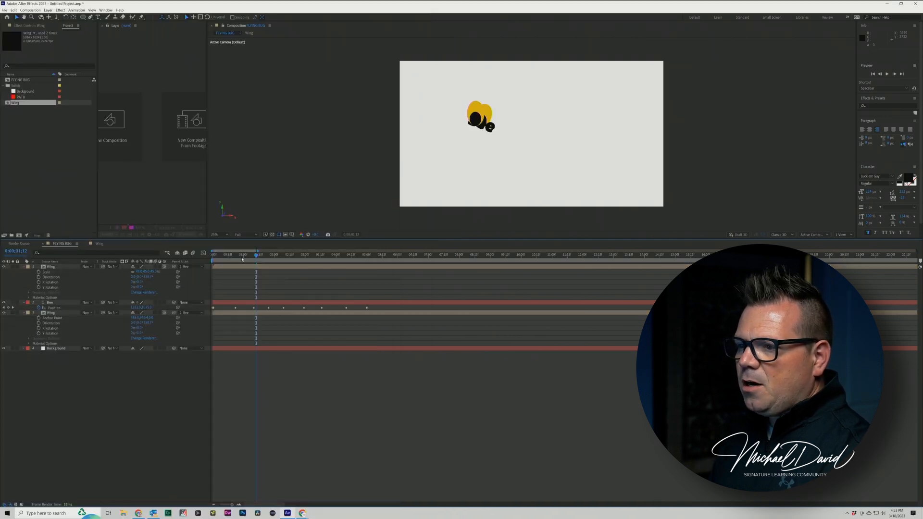
drag(242, 257, 312, 261)
Stretch the Bee layer's Position keyframes proportionally so the last one lands at 0;00;10;00.
click(369, 261)
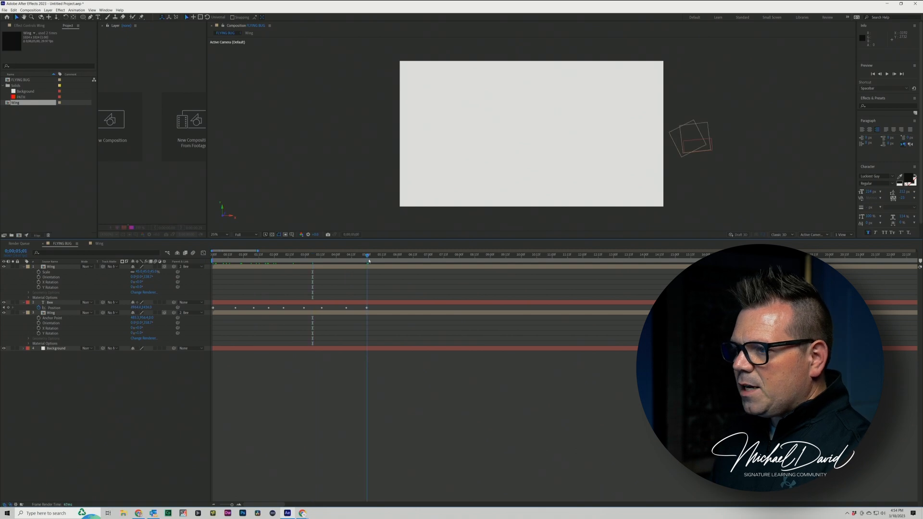
click(367, 308)
drag(465, 309, 521, 310)
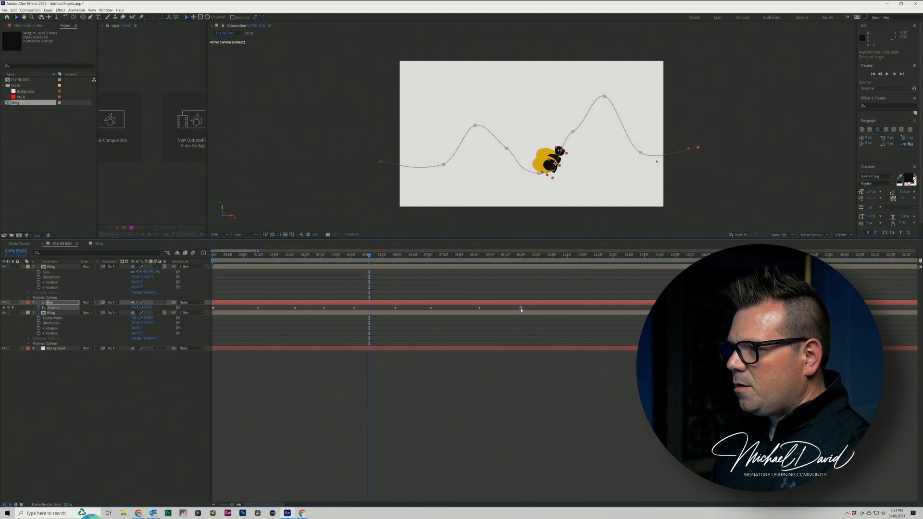
End the work area at 0;00;10;00, trim the composition to it, and return to the start of the timeline.
click(521, 255)
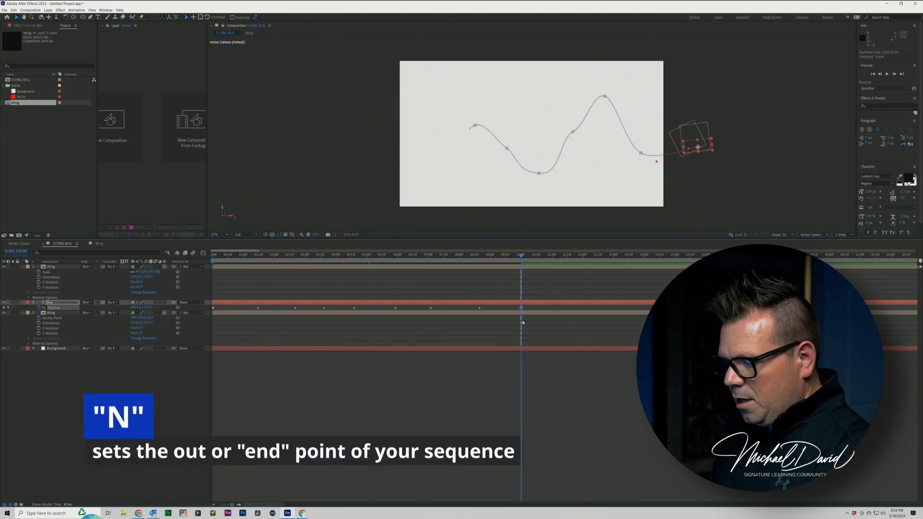
key(n)
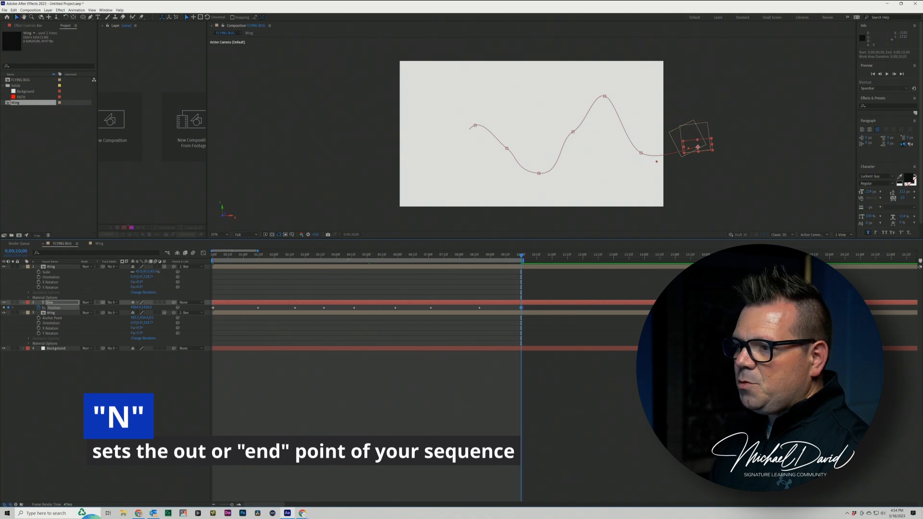
right_click(344, 262)
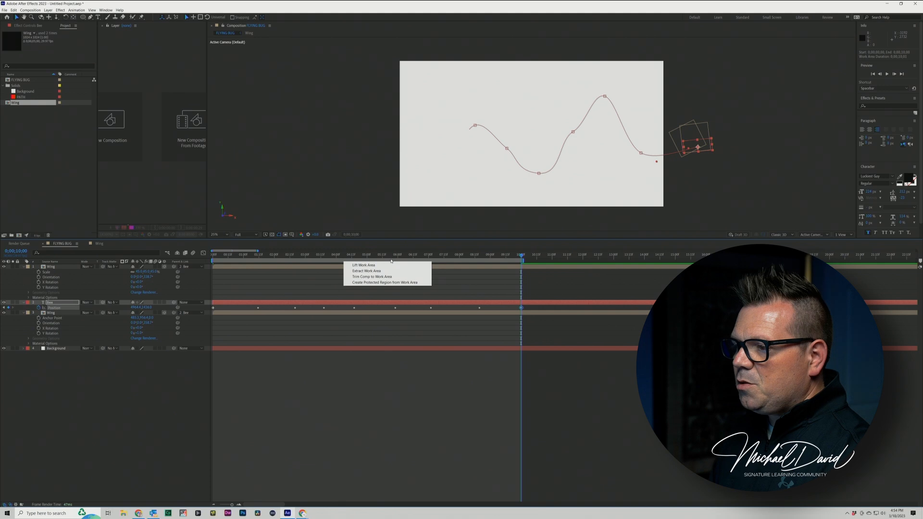
click(370, 277)
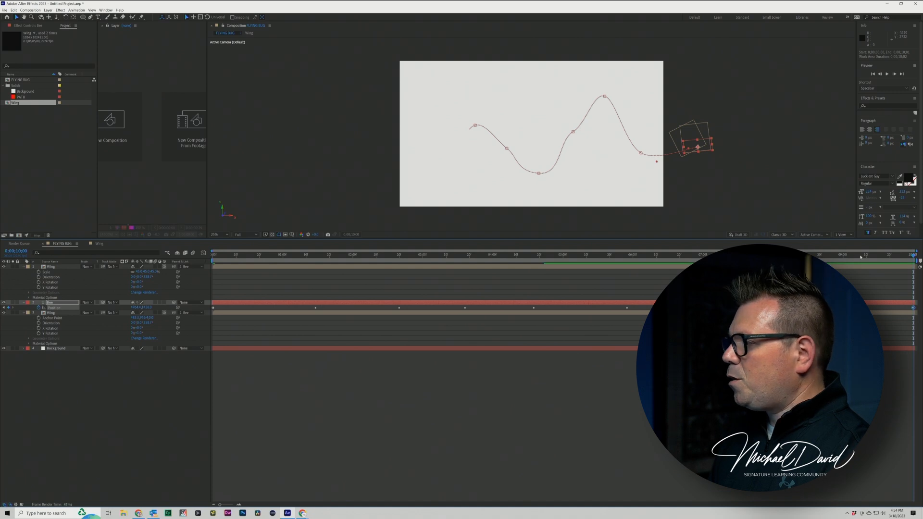
drag(861, 257, 194, 297)
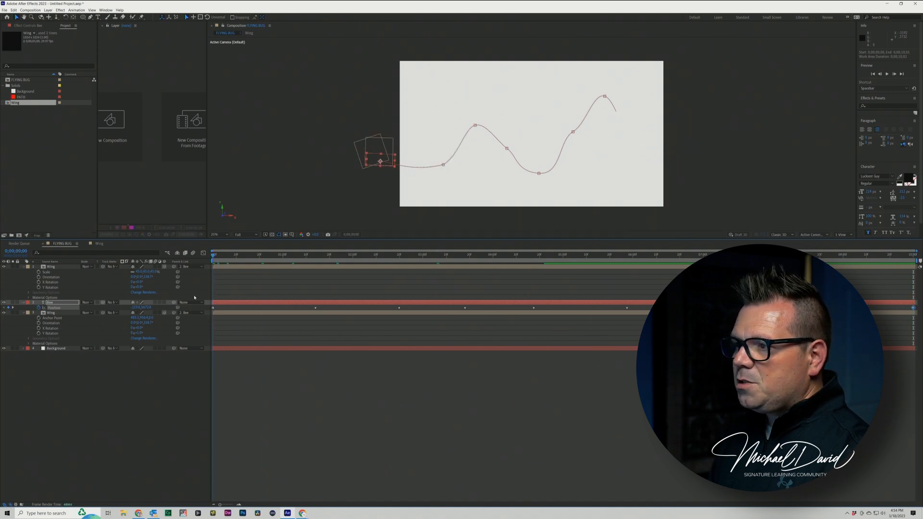
click(243, 370)
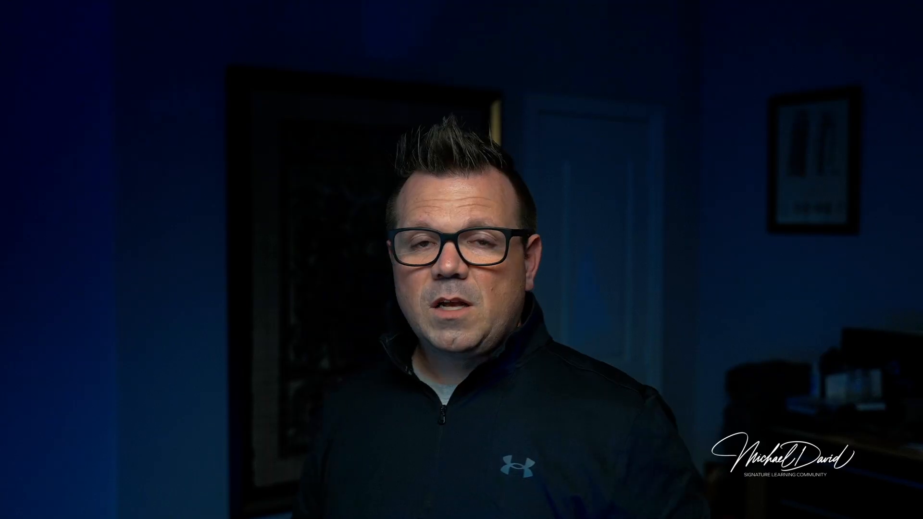